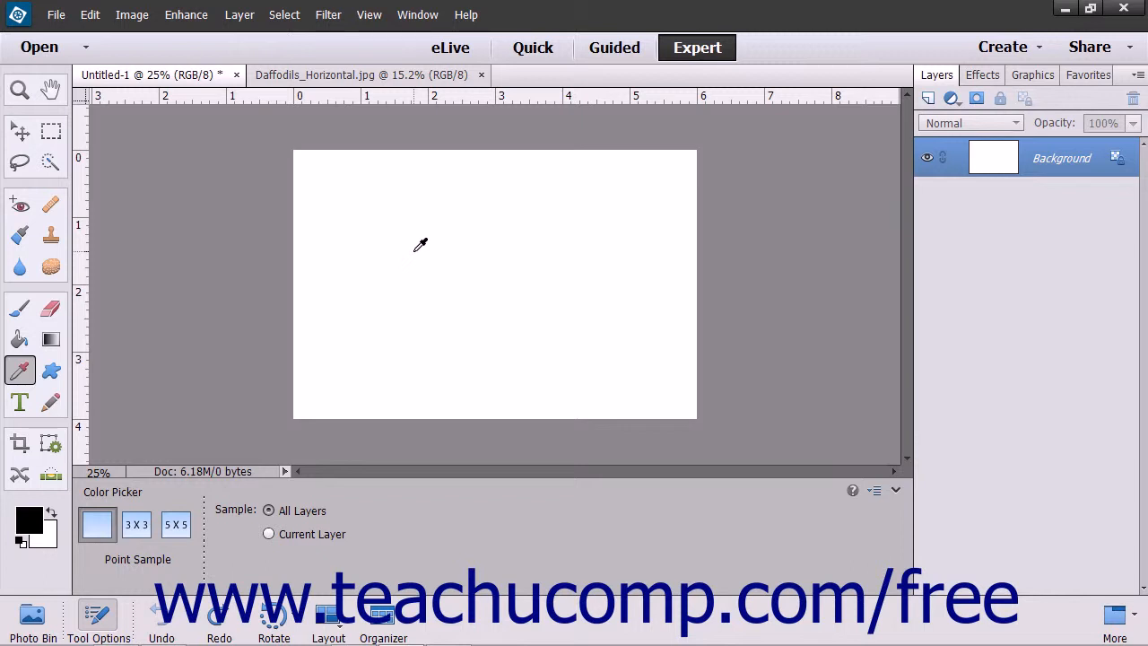
# Step: Display the Color Swatches panel, move it up over the blank canvas and enlarge it slightly
pyautogui.click(422, 16)
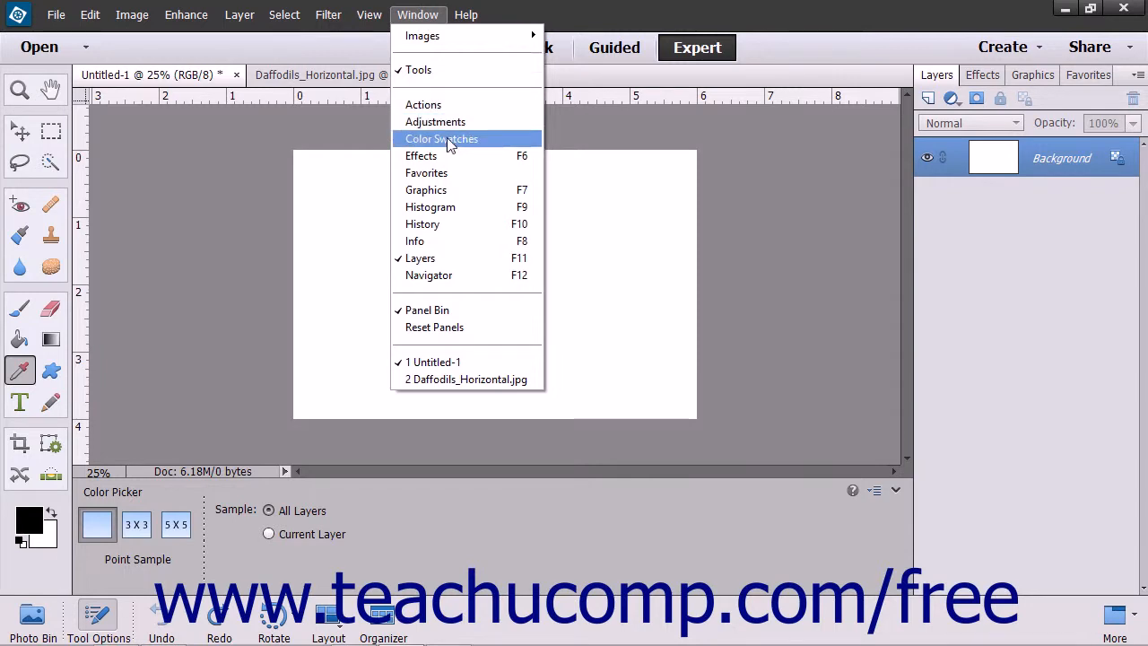
pyautogui.click(449, 142)
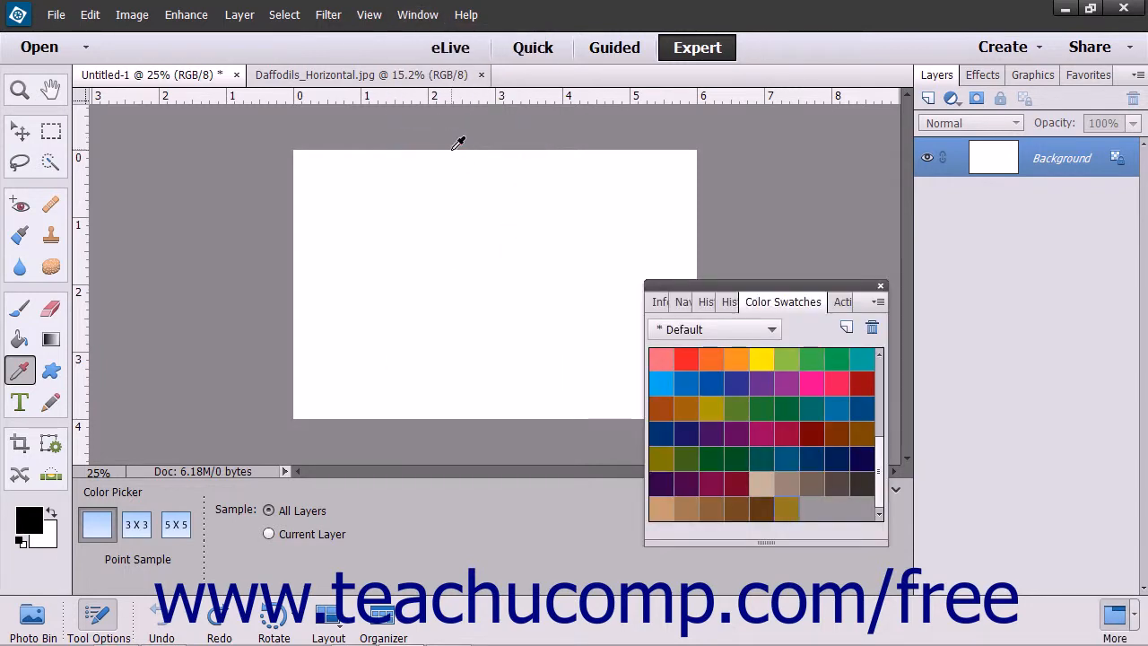
pyautogui.moveTo(706, 283); pyautogui.dragTo(691, 176)
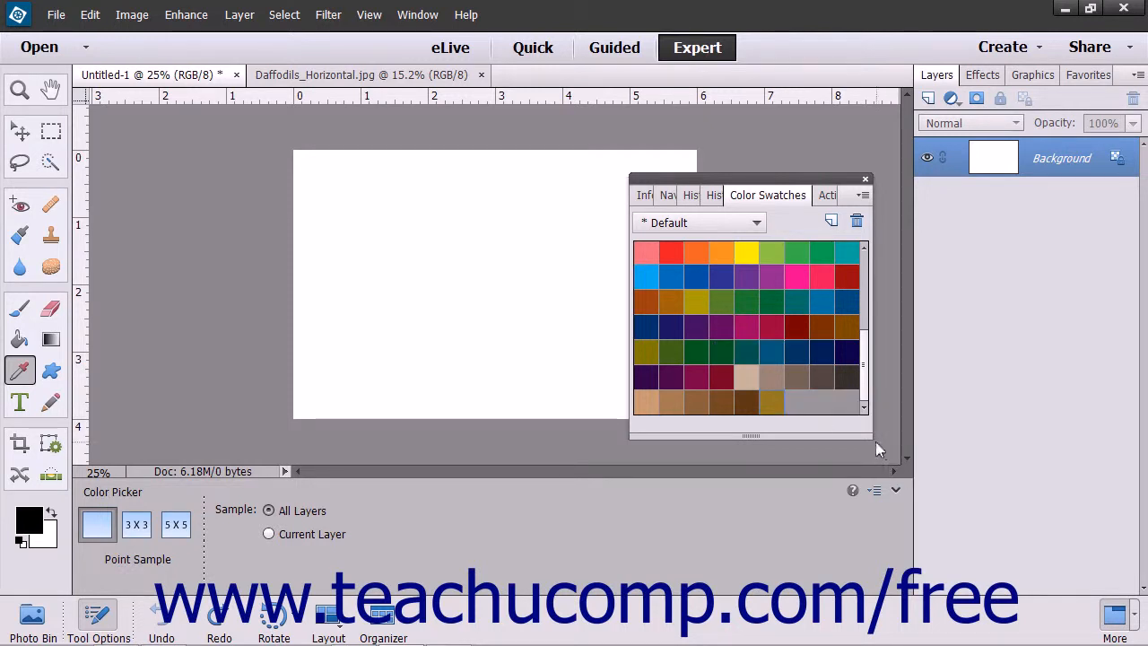
pyautogui.moveTo(865, 434); pyautogui.dragTo(890, 450)
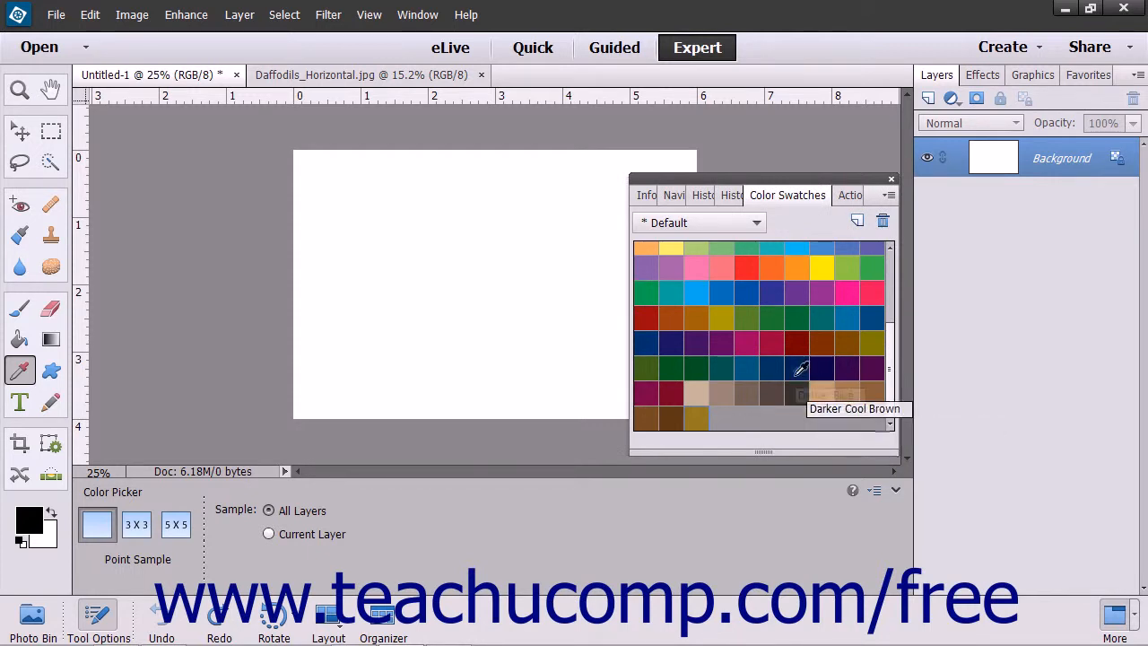
# Step: Pick the magenta swatch as foreground color and the adjacent crimson swatch as background color, and delete the last, golden-brown swatch
pyautogui.click(756, 340)
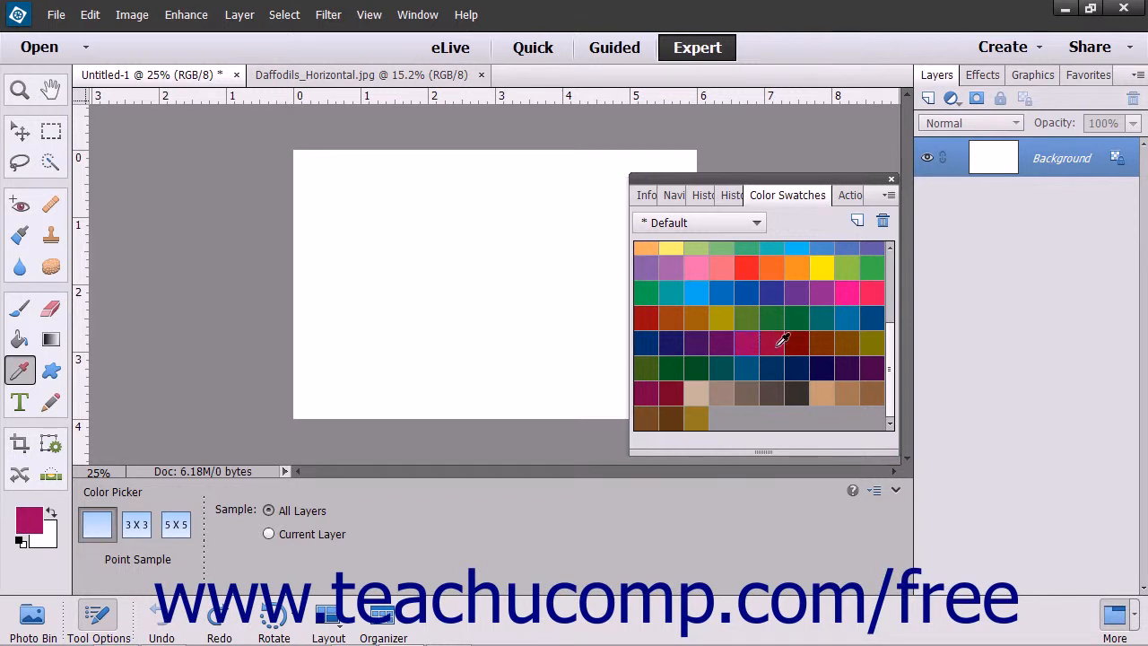
pyautogui.keyDown('ctrl'); pyautogui.click(775, 346); pyautogui.keyUp('ctrl')
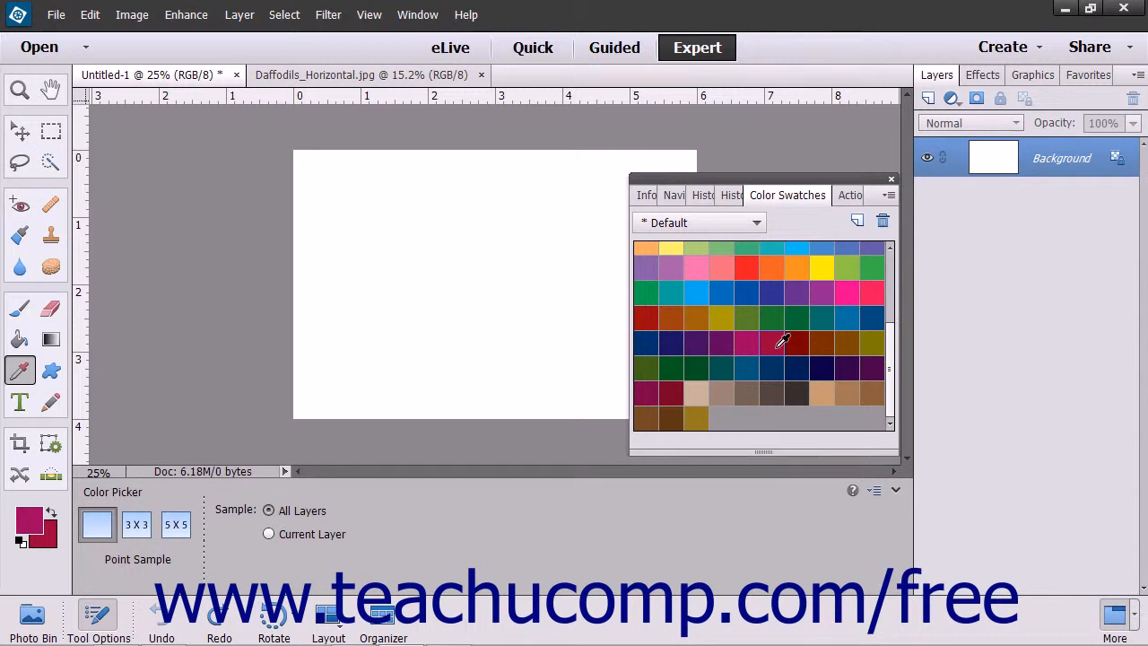
pyautogui.keyDown('alt'); pyautogui.click(696, 422); pyautogui.keyUp('alt')
# Step: Sample the yellow of a daffodil petal in Daffodils_Horizontal.jpg and add it as a swatch named My Custom Yellow
pyautogui.click(340, 79)
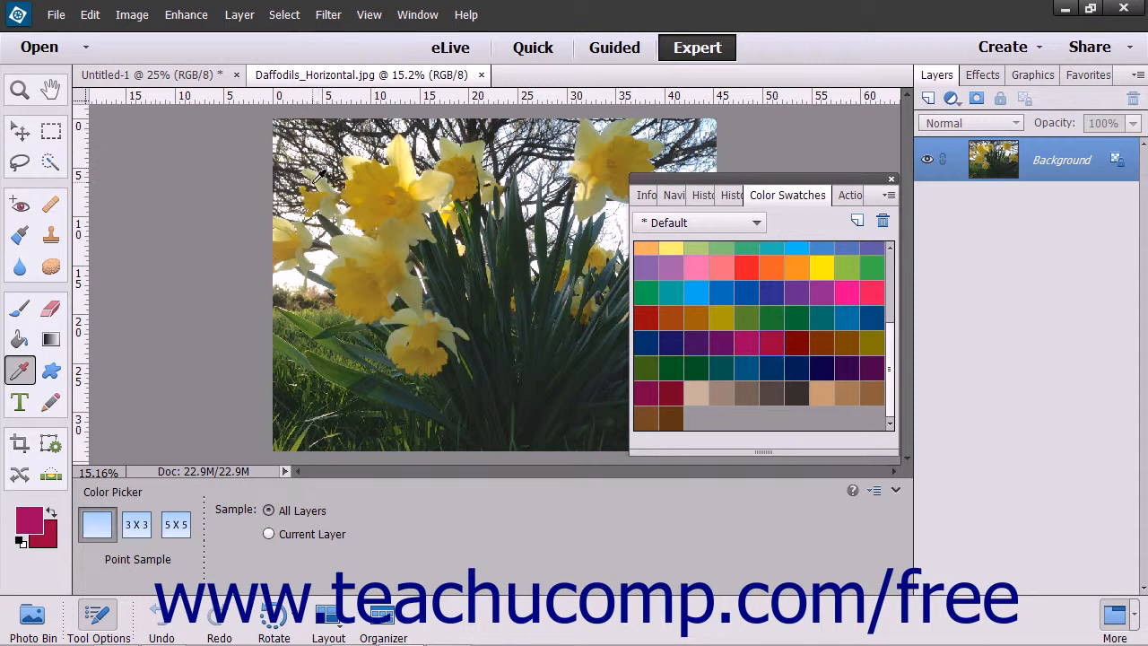
pyautogui.click(429, 194)
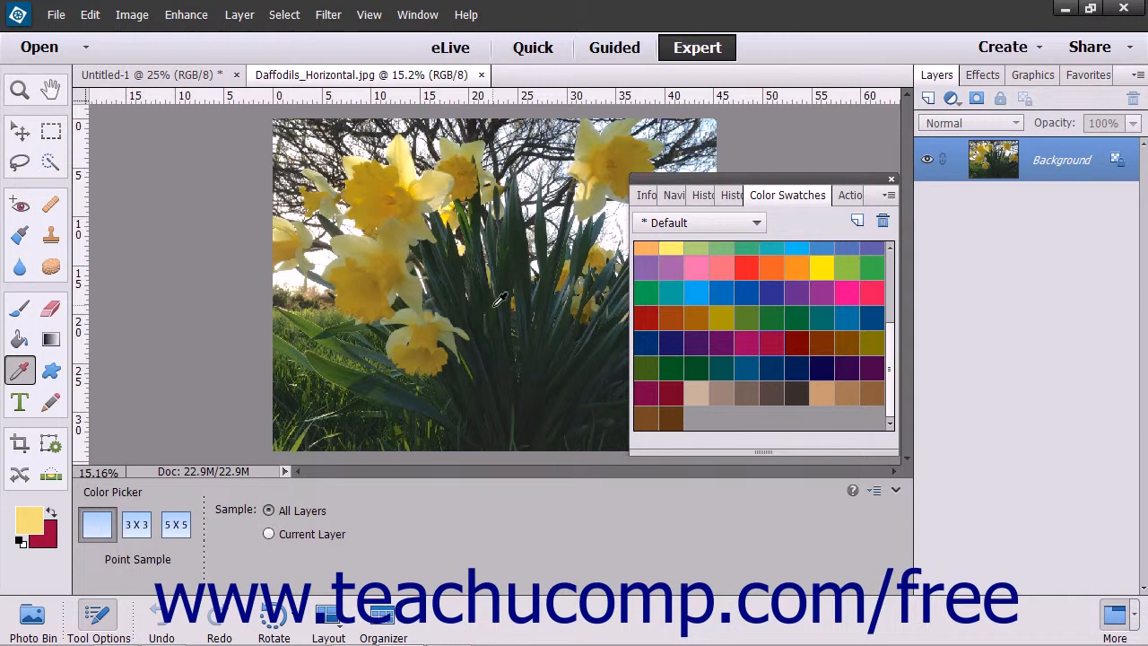
pyautogui.click(710, 426)
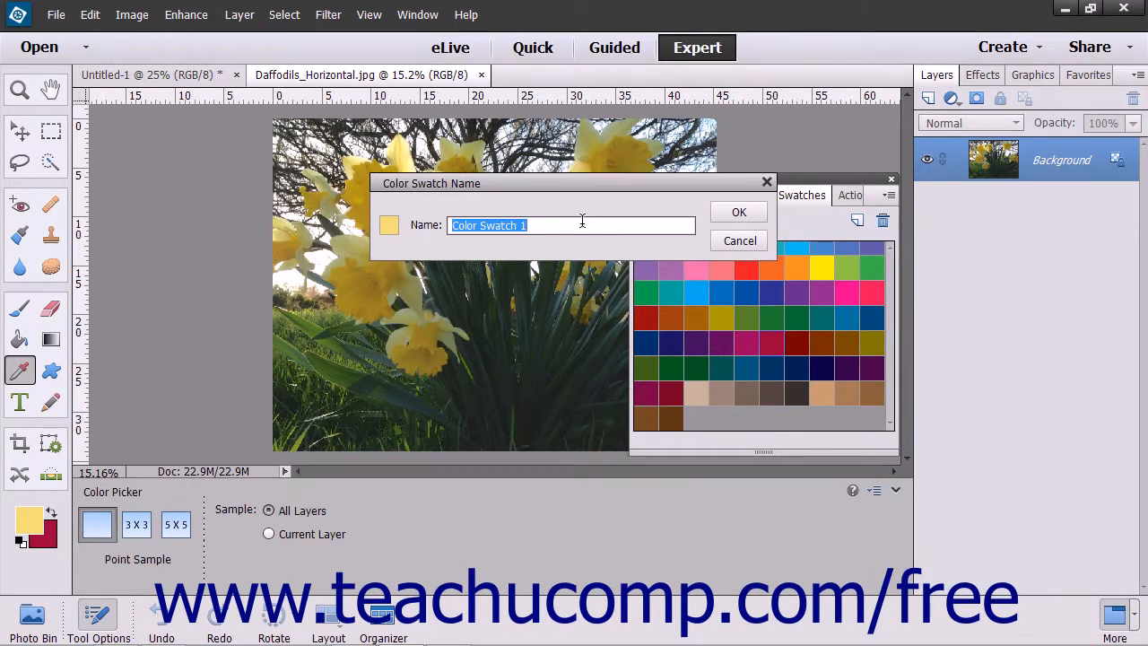
pyautogui.write('My Custom Yellow')
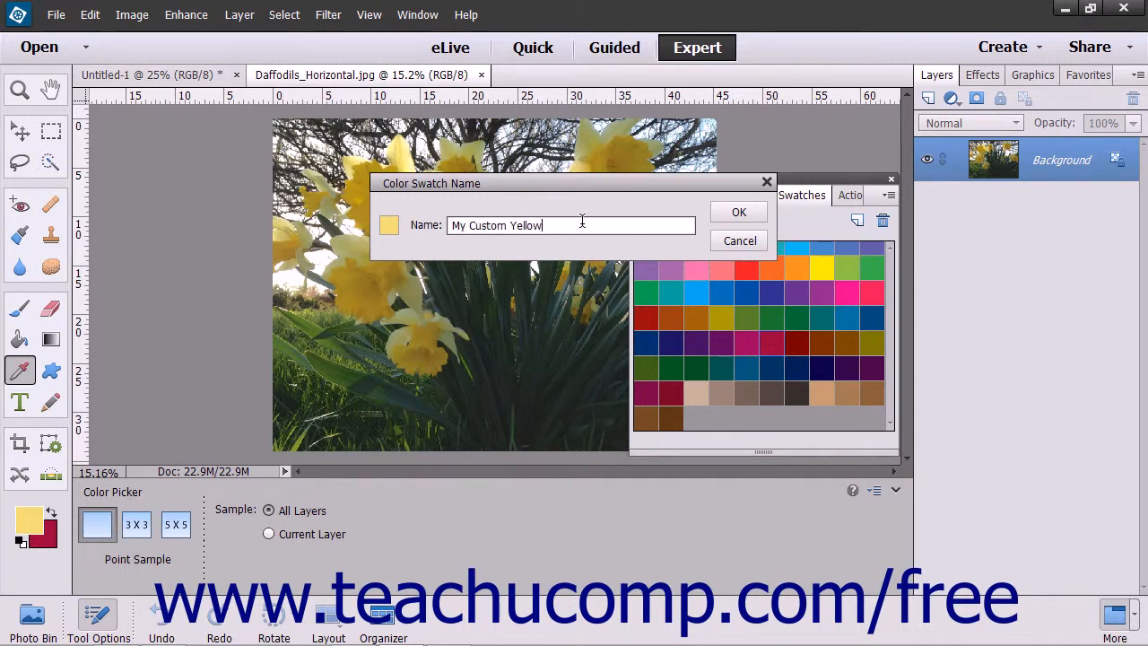
pyautogui.click(732, 212)
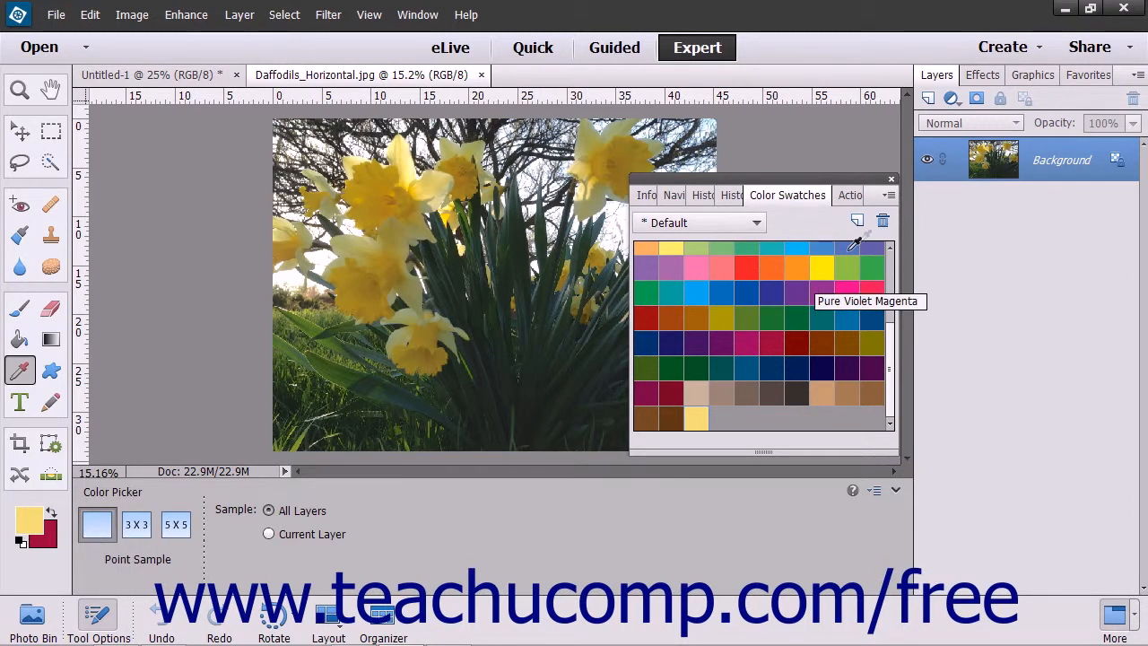
# Step: Save the current swatch set as a Color Swatches (*.ACO) file named My Custom Swatches in the Color Swatches presets folder
pyautogui.click(889, 195)
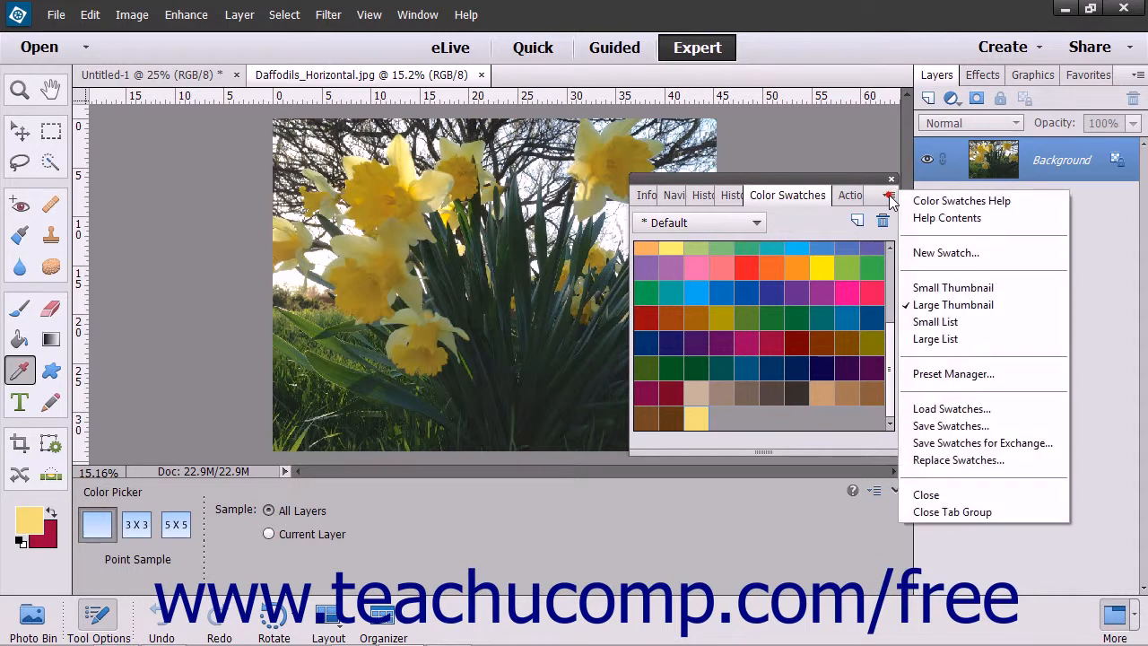
pyautogui.click(965, 427)
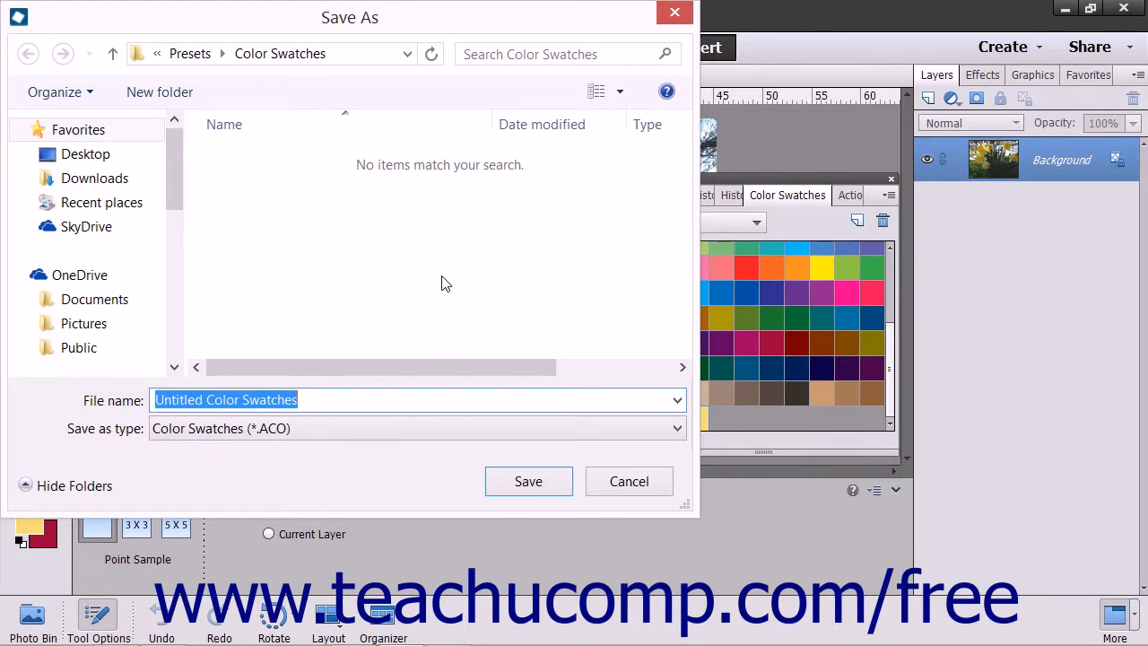
pyautogui.write('My Custom Swatches')
pyautogui.click(528, 482)
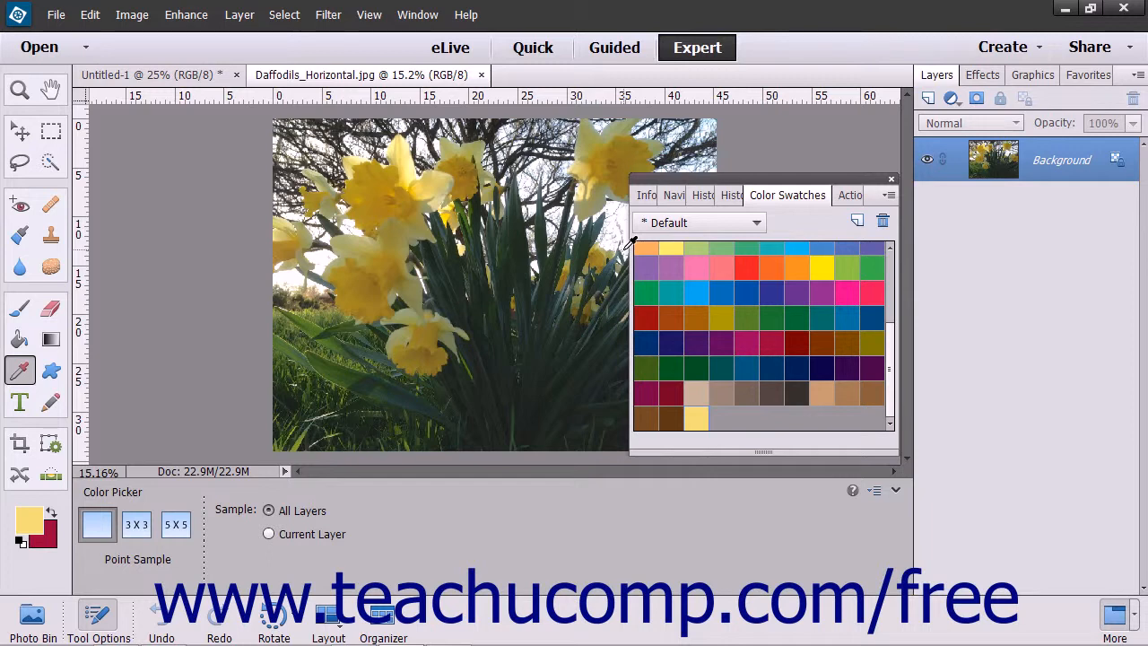
# Step: Switch the swatch library to Mac OS and back to Default
pyautogui.click(758, 222)
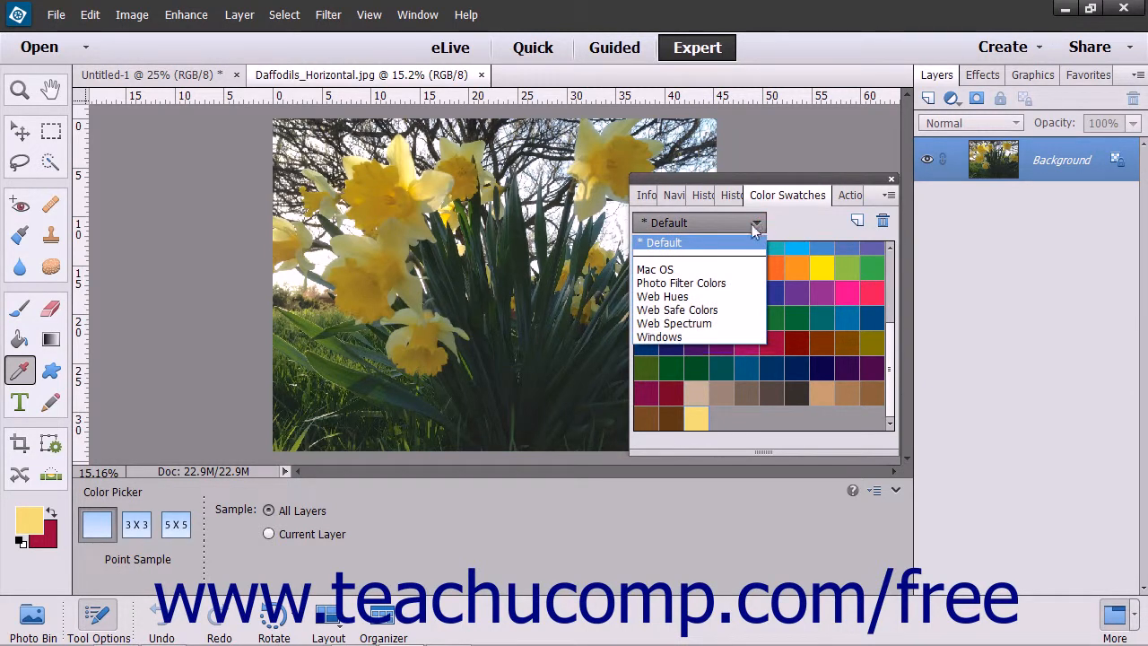
pyautogui.click(702, 271)
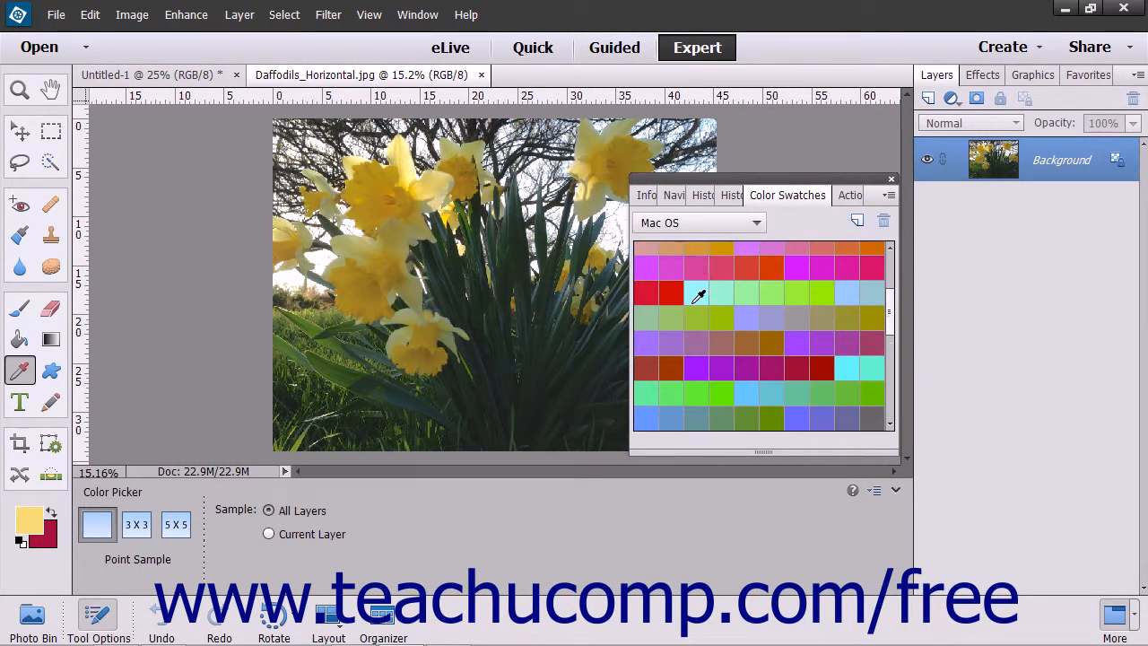
pyautogui.click(758, 223)
pyautogui.click(736, 241)
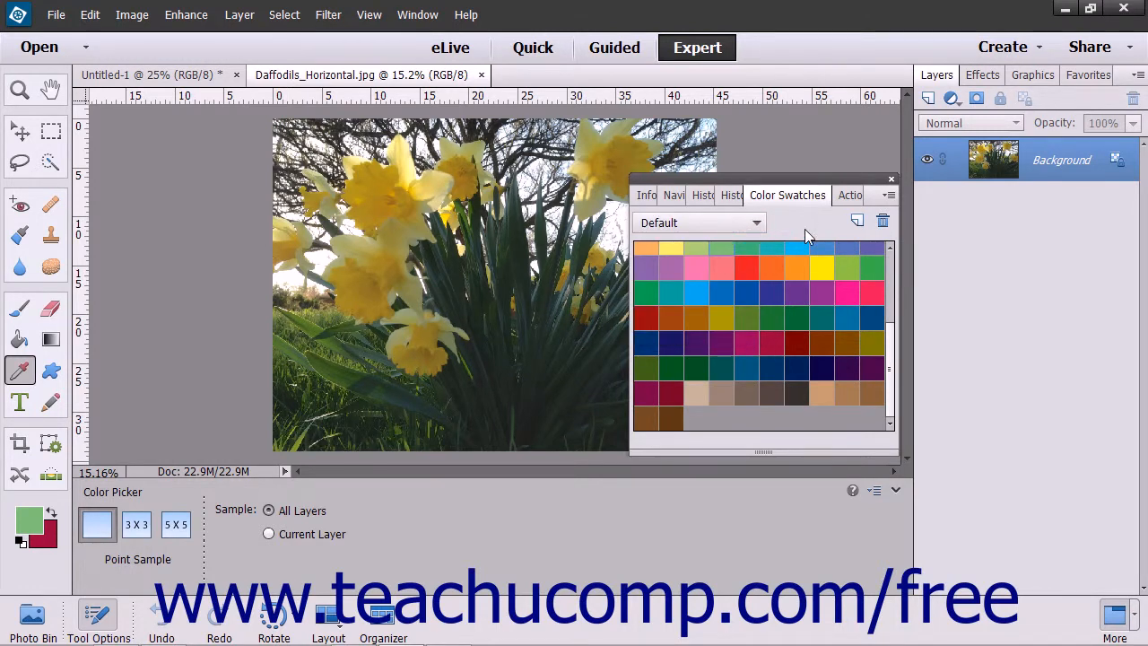
# Step: Load the My Custom Swatches file into the Default swatch library
pyautogui.click(888, 195)
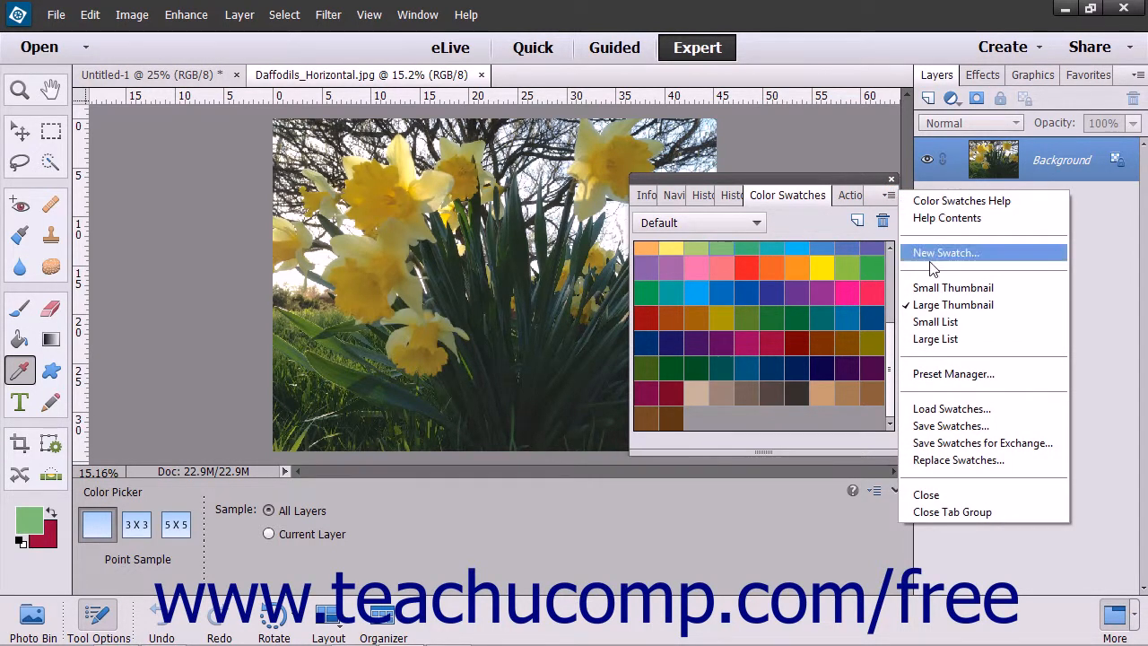
pyautogui.click(961, 409)
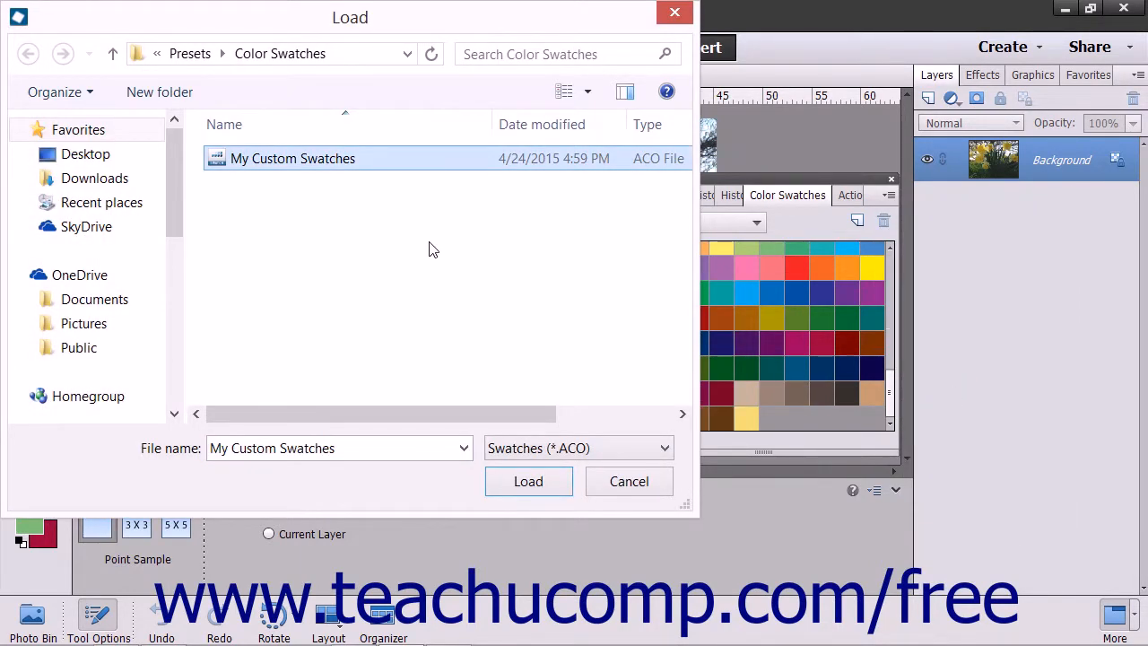
pyautogui.click(535, 489)
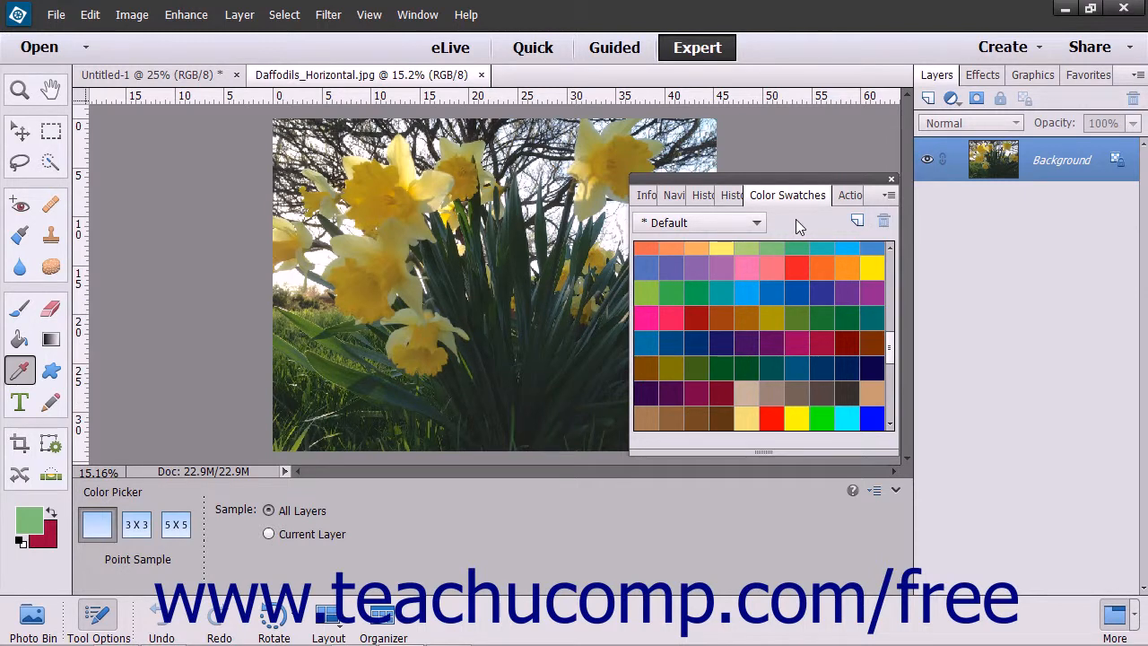
# Step: Replace the current swatches with the My Custom Swatches file and choose My Custom Swatches as the swatch library
pyautogui.click(889, 196)
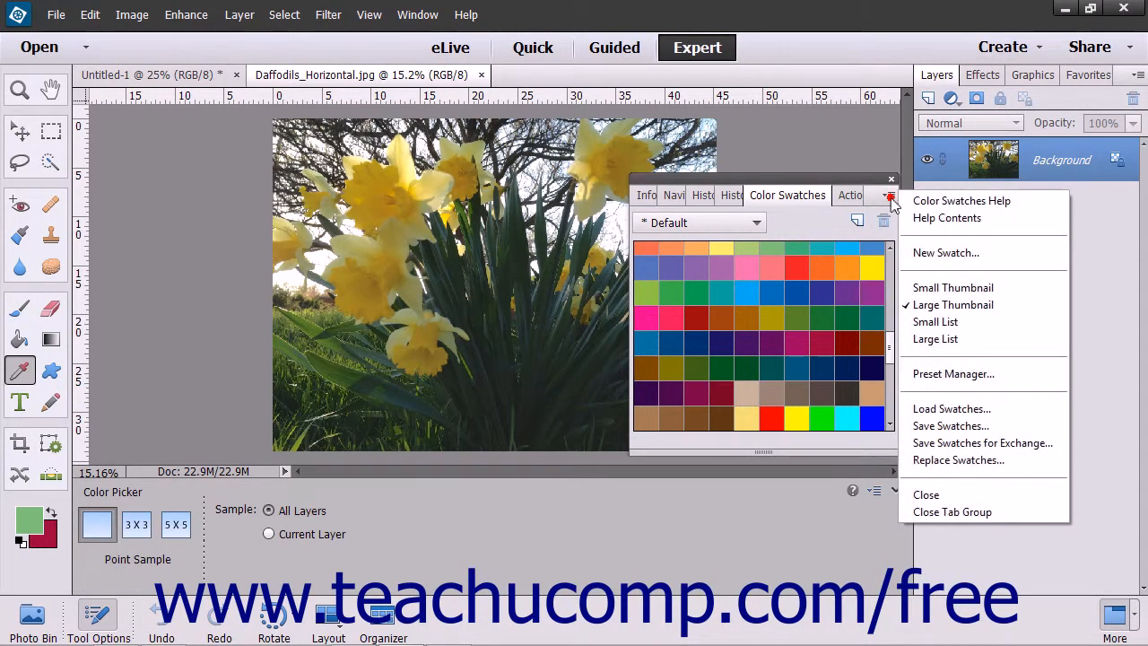
pyautogui.click(969, 457)
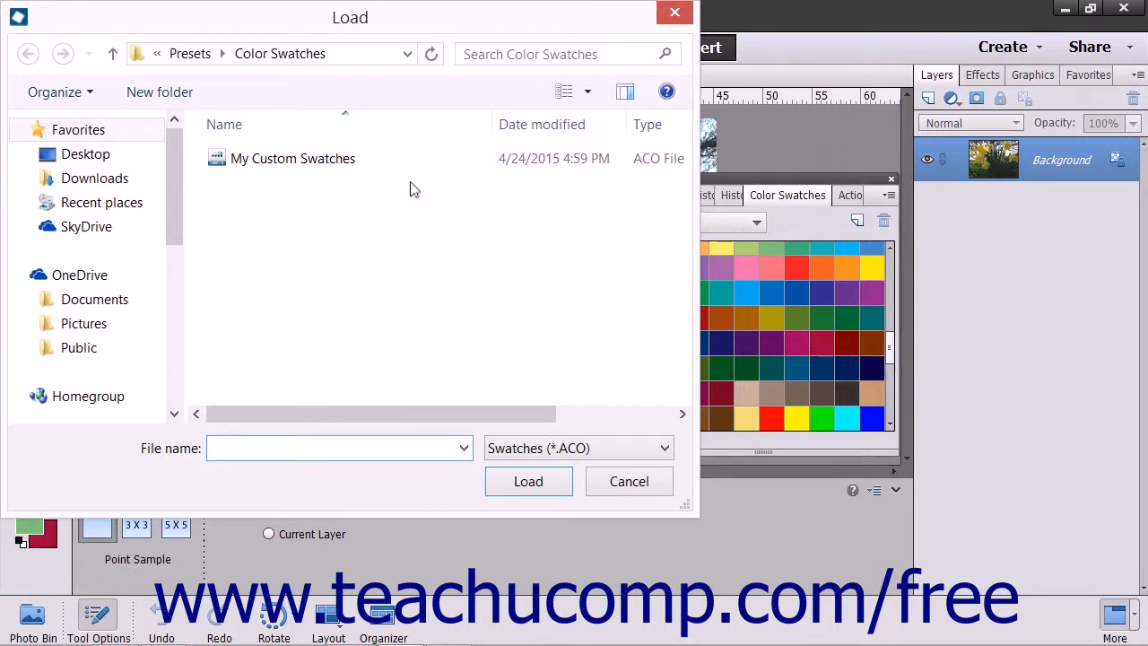
pyautogui.click(327, 159)
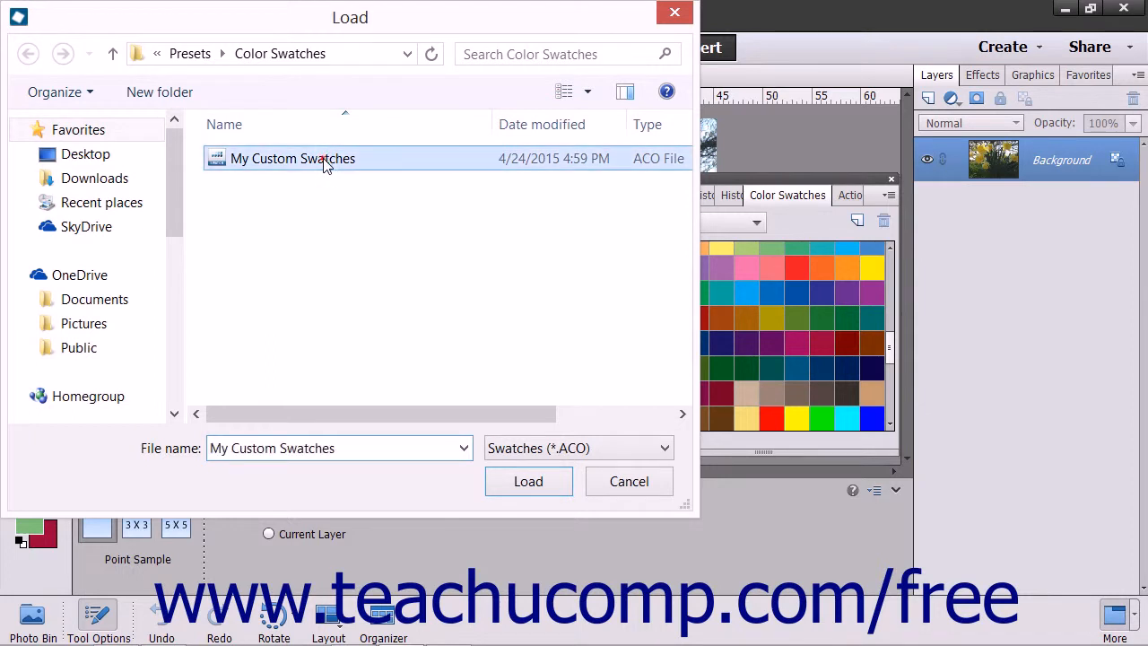
pyautogui.click(529, 482)
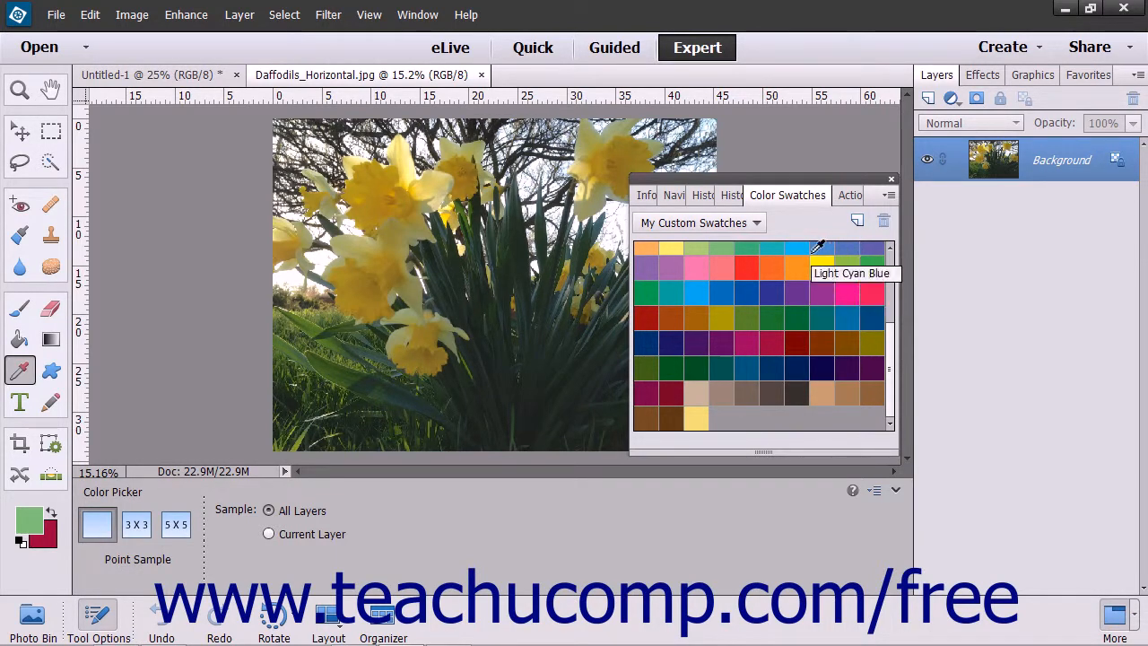
pyautogui.click(756, 228)
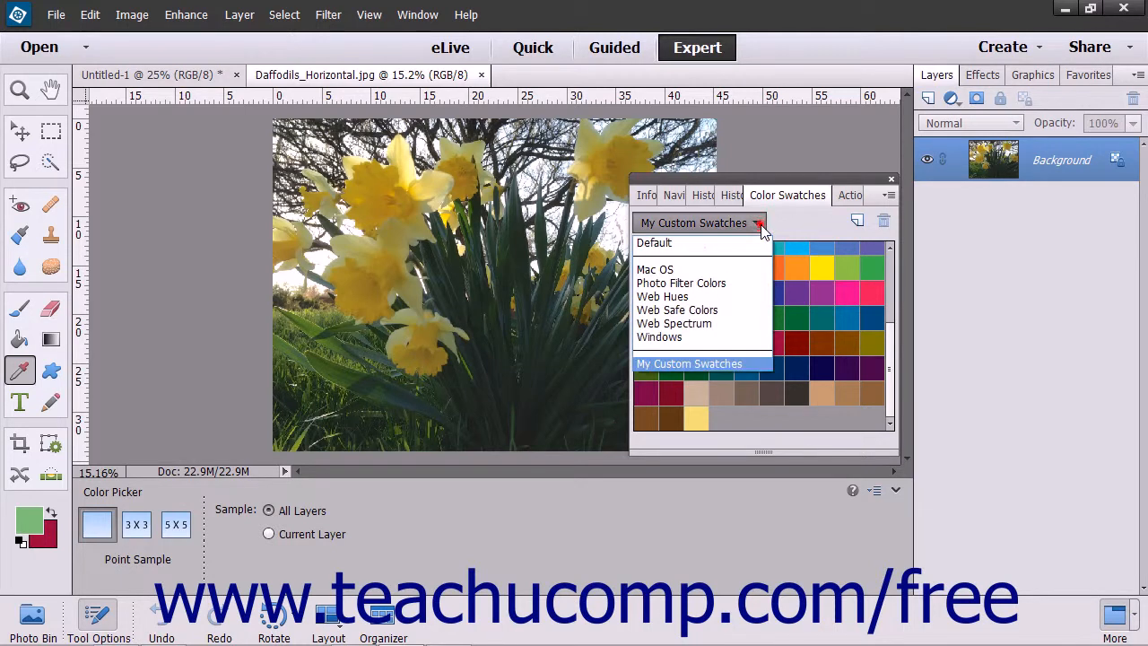
pyautogui.click(733, 365)
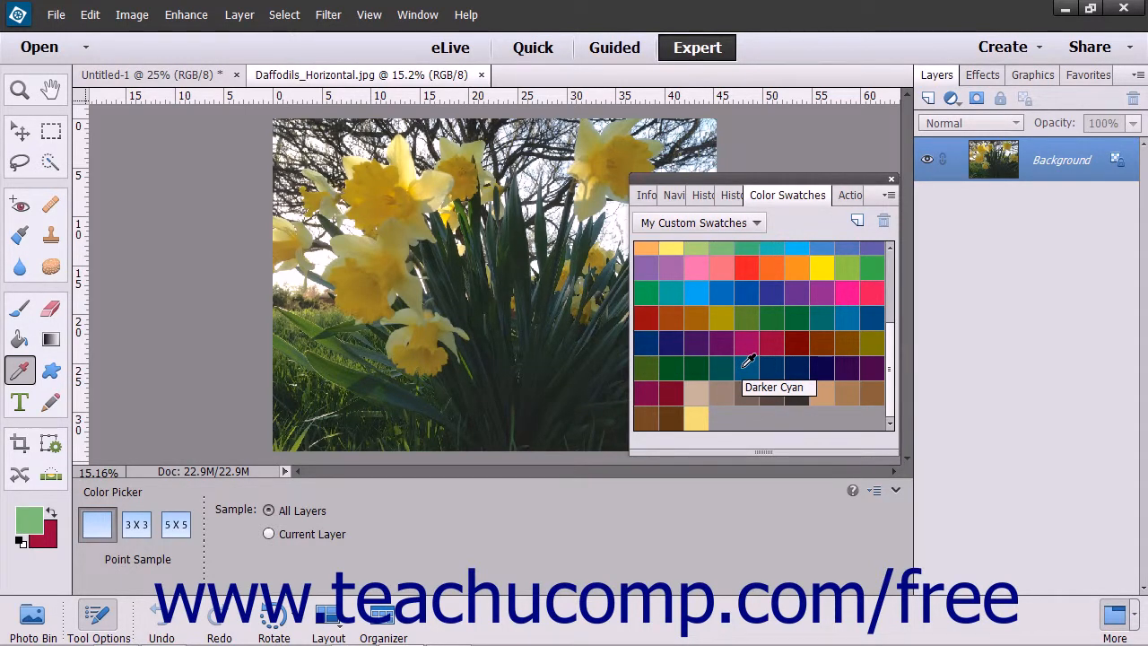
# Step: Examine the Swatches presets and the reset and library options in the Preset Manager, and close it
pyautogui.click(888, 196)
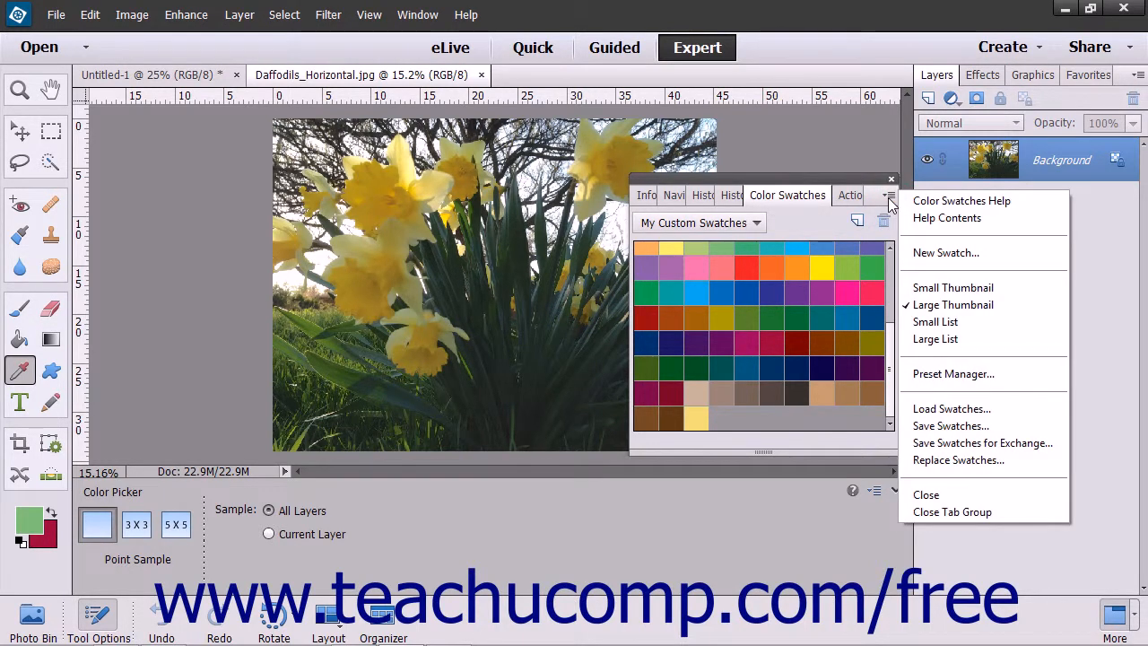
pyautogui.click(953, 374)
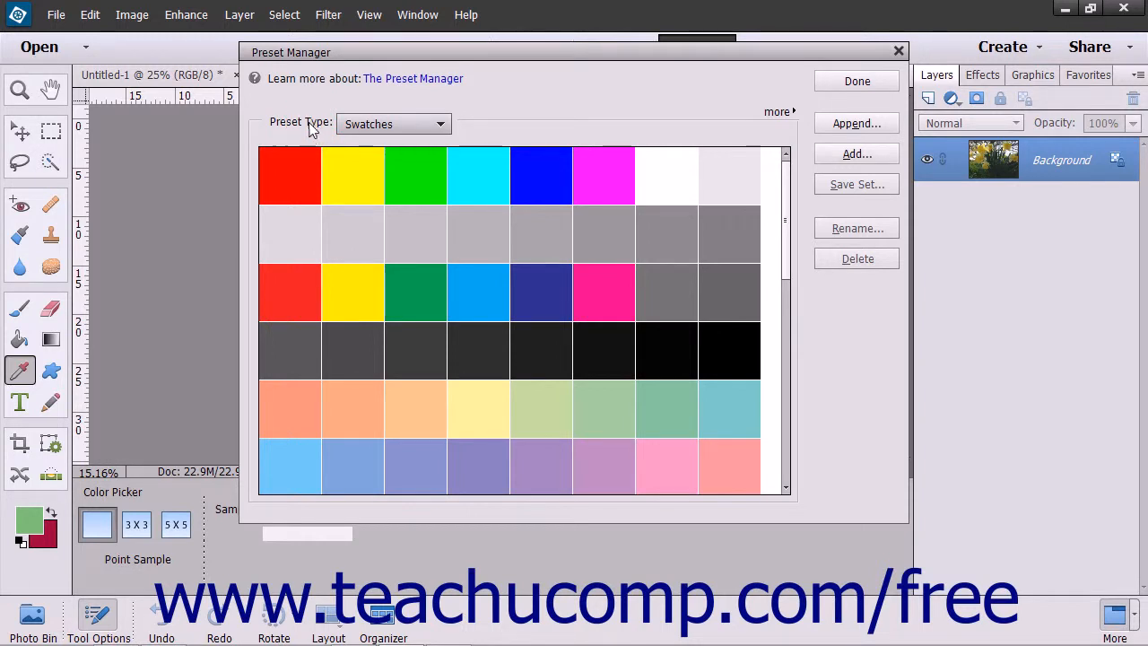
pyautogui.click(778, 113)
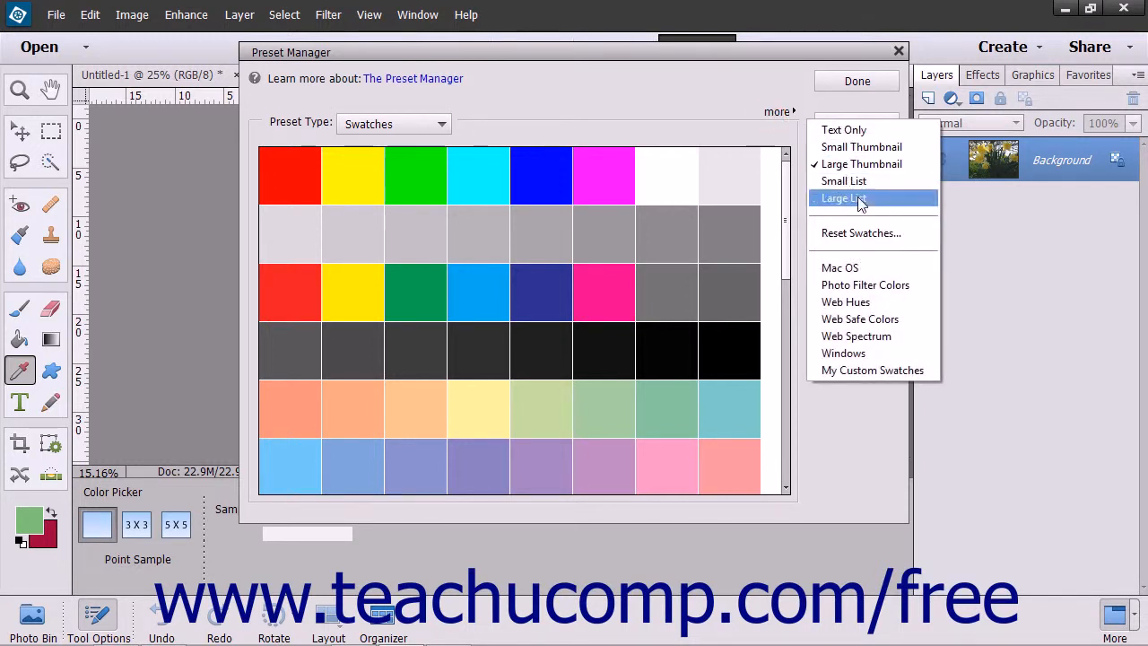
pyautogui.click(863, 234)
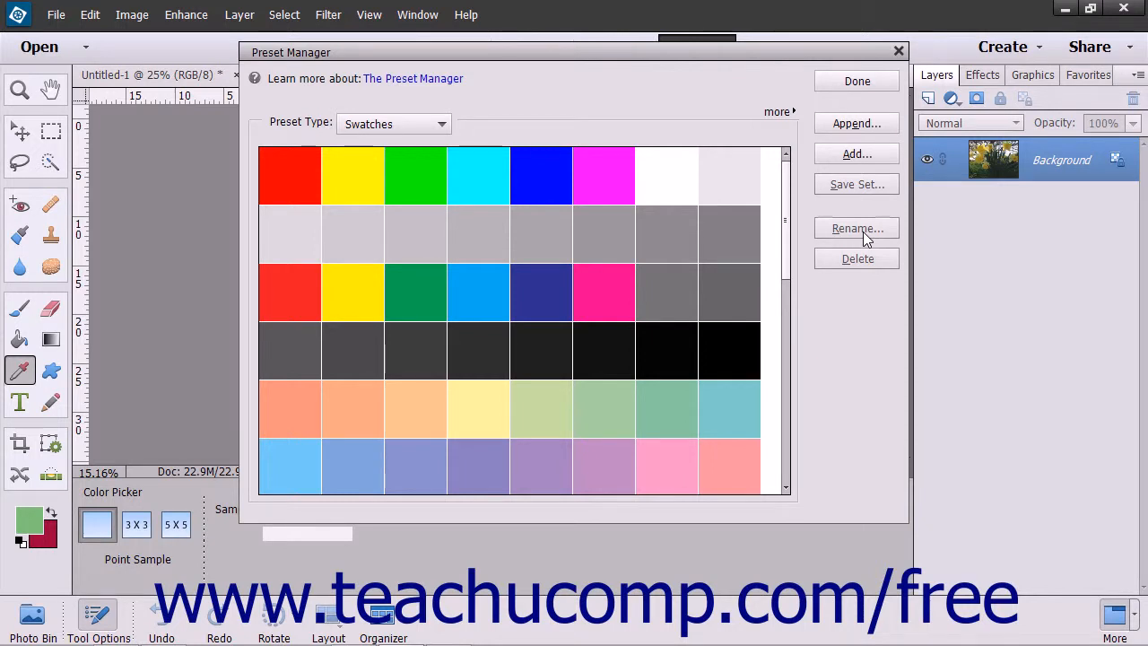
pyautogui.click(843, 81)
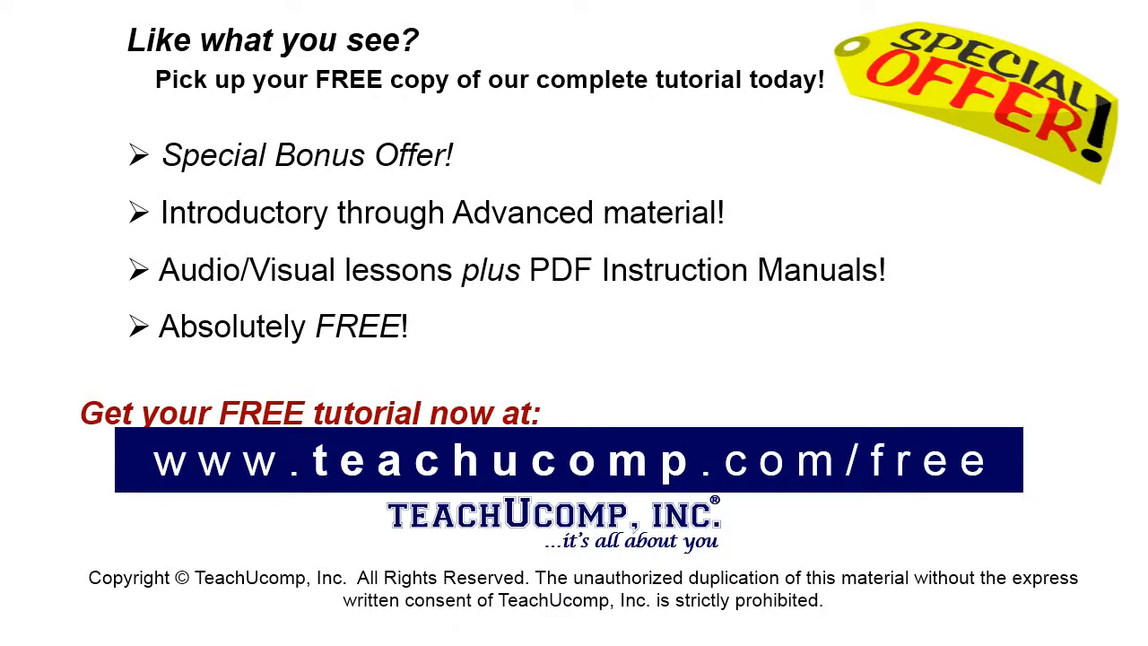